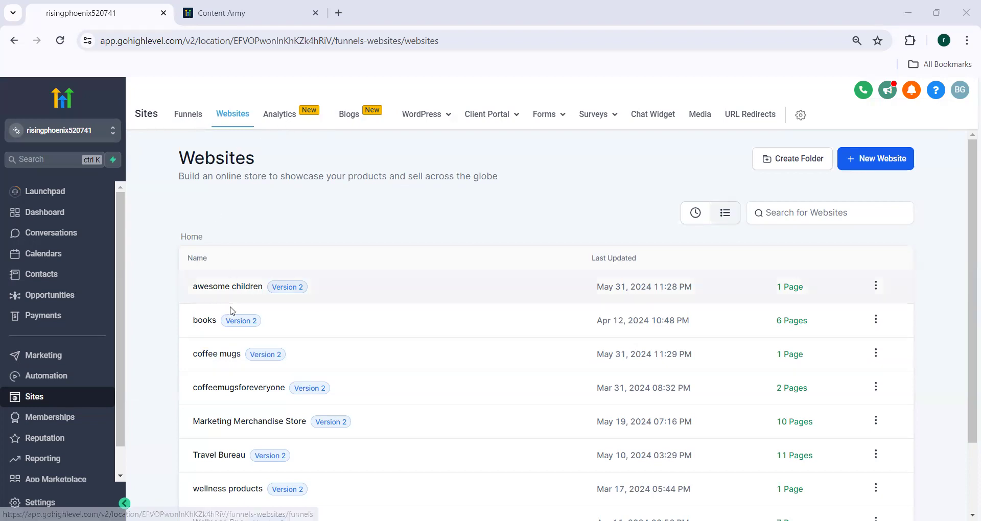
Open the mugs1 page of the coffee mugs website in the page builder
click(208, 358)
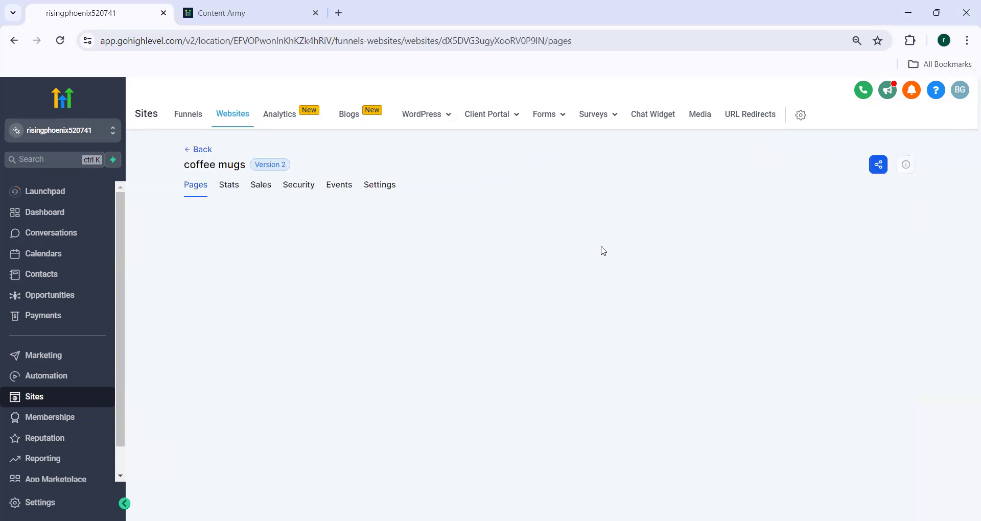
mouse_move(255, 374)
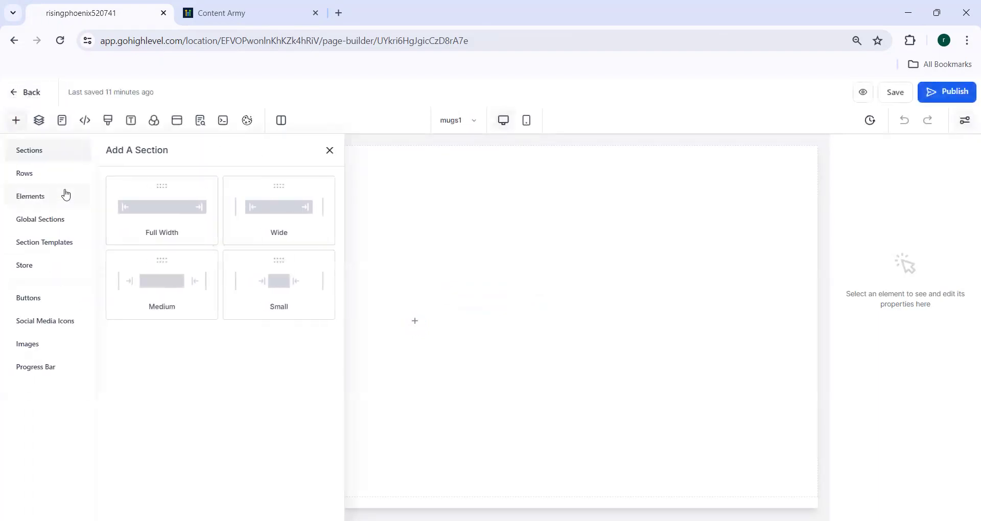
click(18, 123)
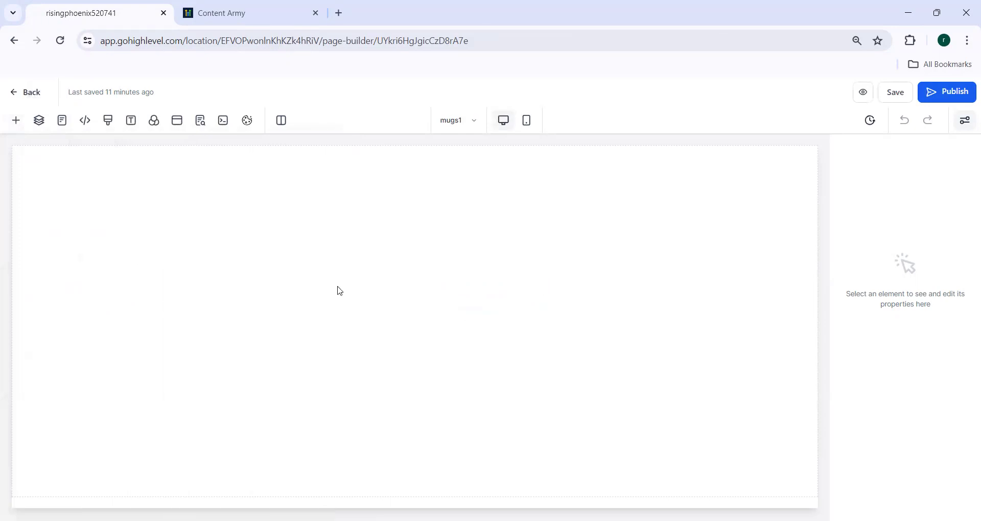
Find the Button among the available page elements and place it on the blank mugs1 page
click(15, 123)
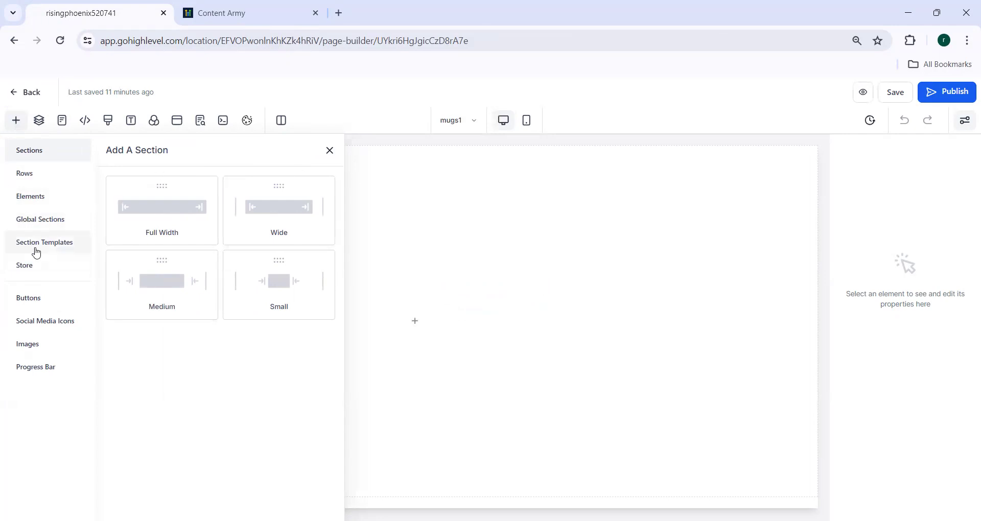
click(34, 201)
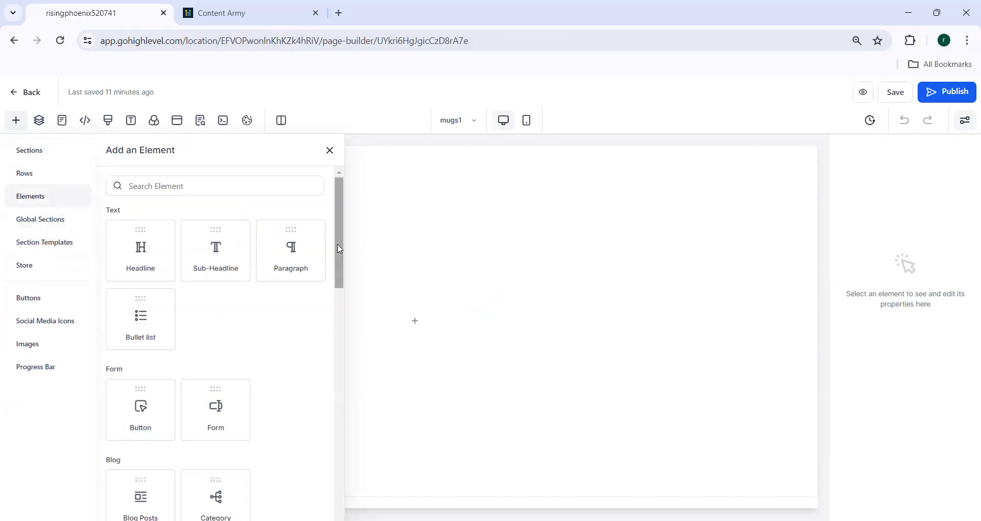
drag(337, 246, 336, 287)
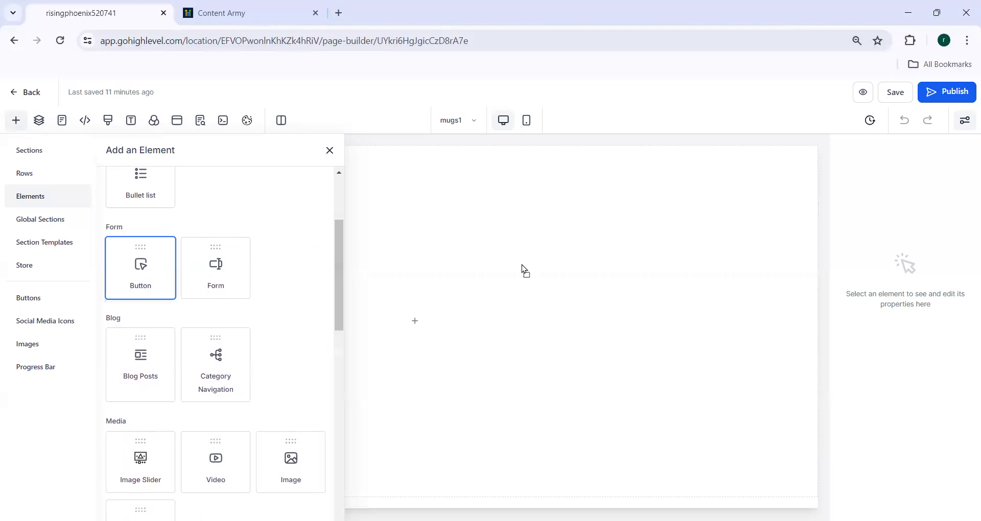
click(493, 279)
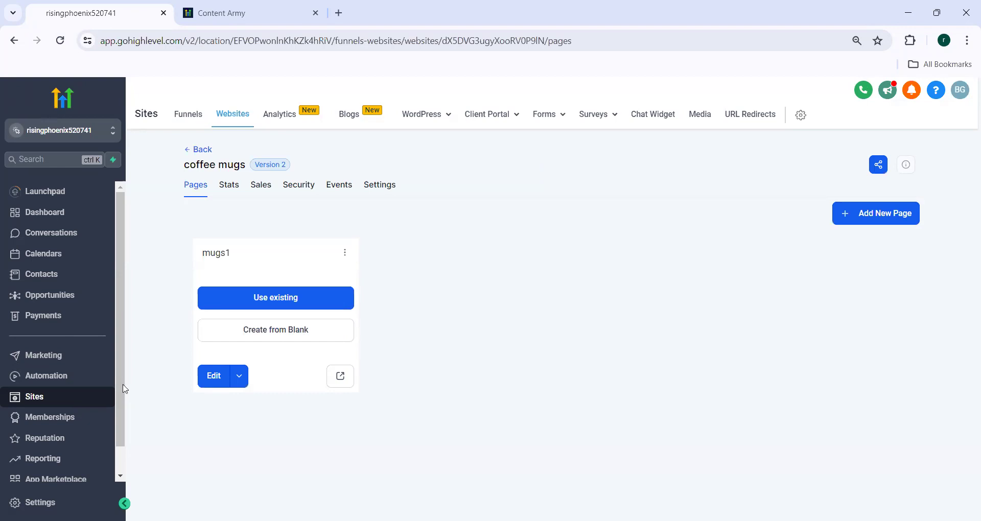
Examine the Business Profile settings, especially the Branded Domain field, and return to the coffee mugs website's page list
click(40, 503)
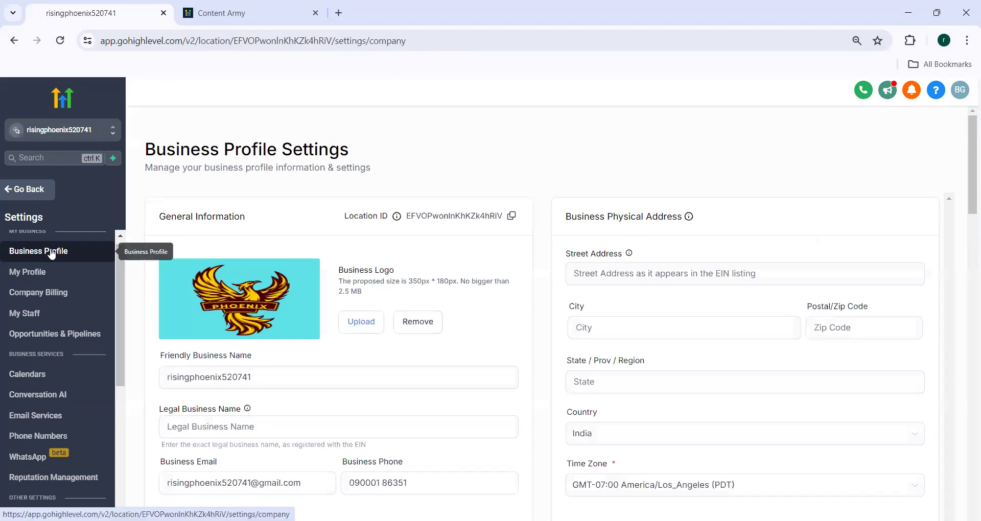
scroll(360, 324, down, 10)
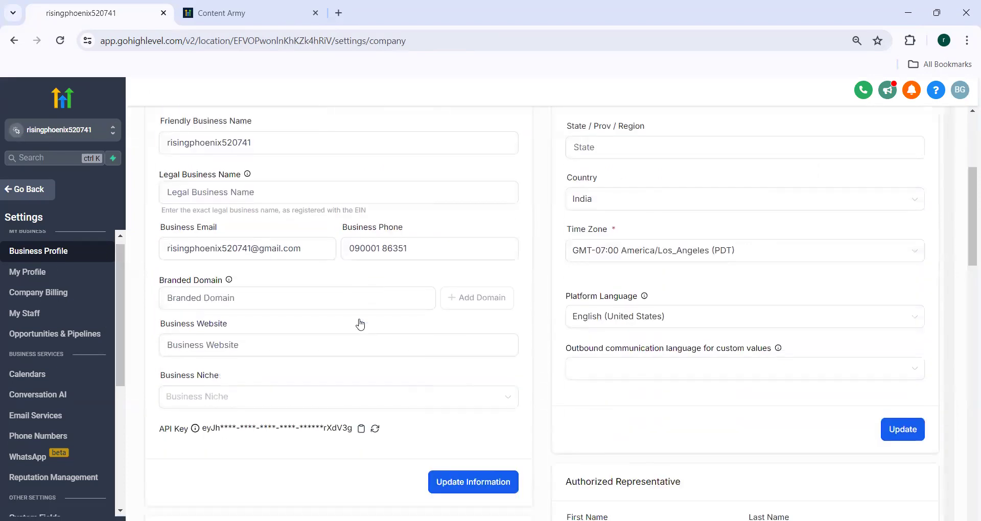
scroll(361, 324, down, 2)
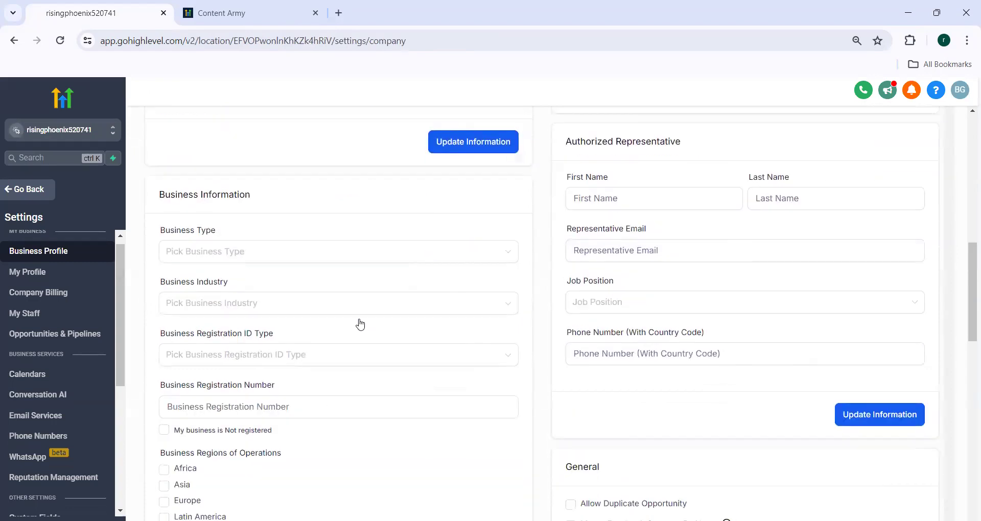
scroll(360, 323, down, 6)
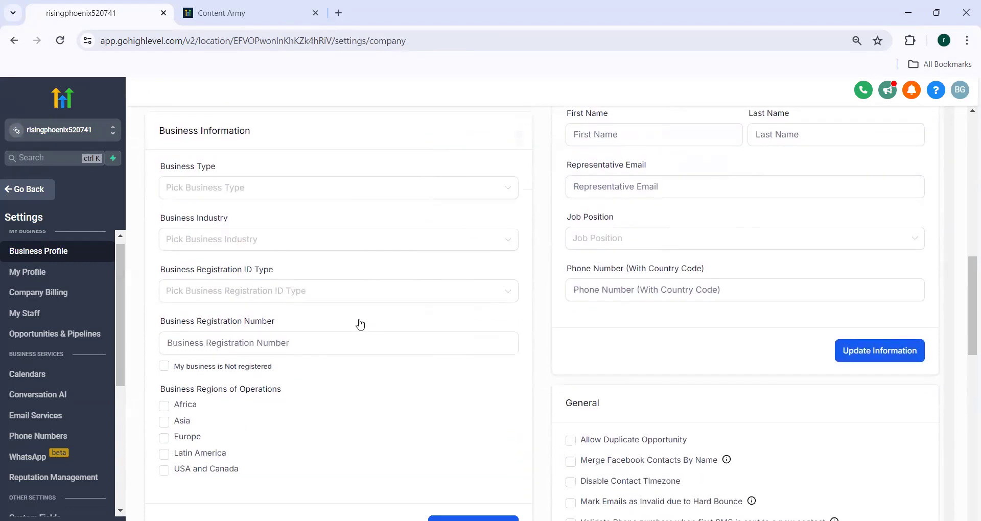
scroll(360, 324, down, 10)
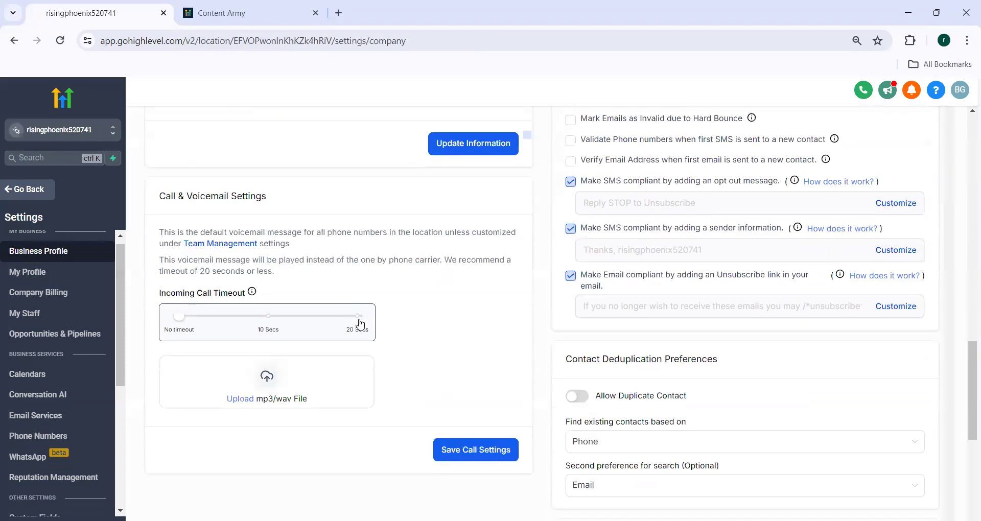
scroll(360, 323, down, 1)
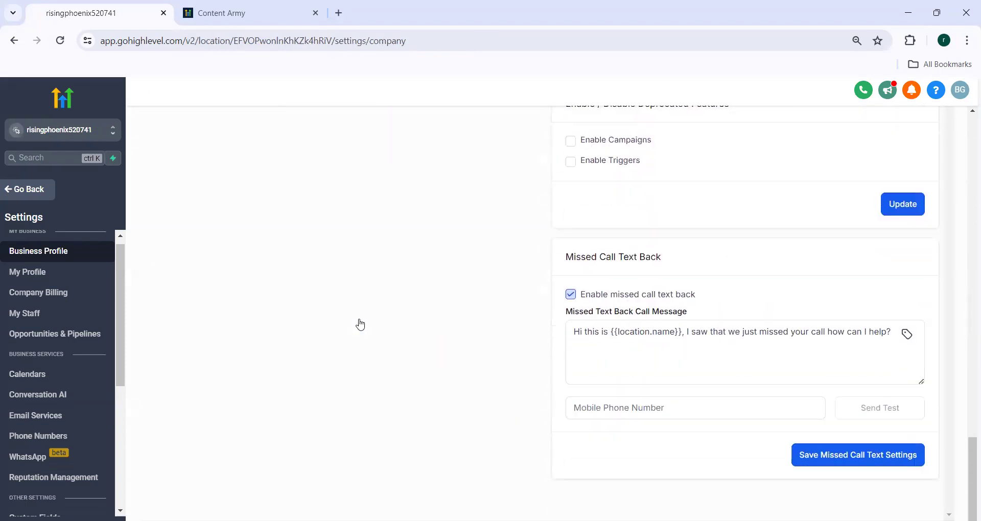
scroll(360, 324, up, 18)
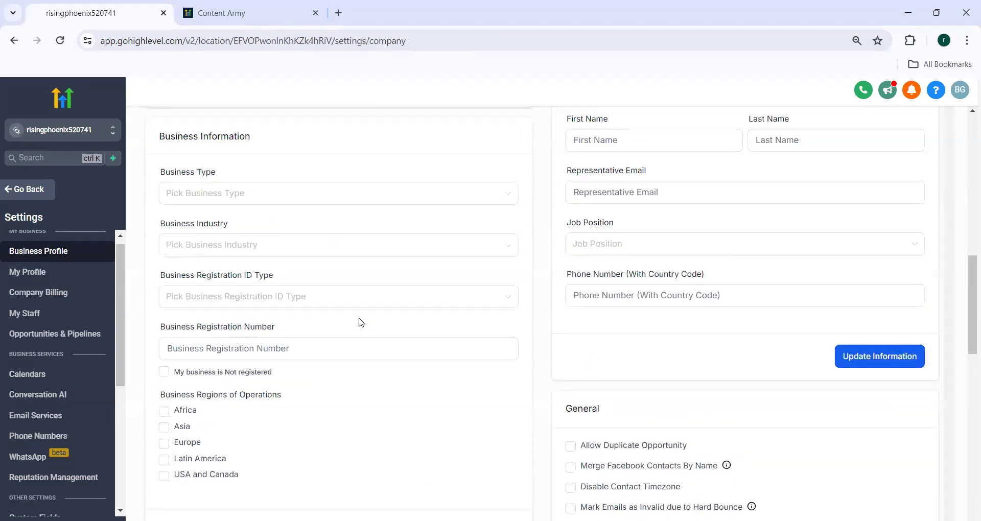
scroll(362, 323, up, 6)
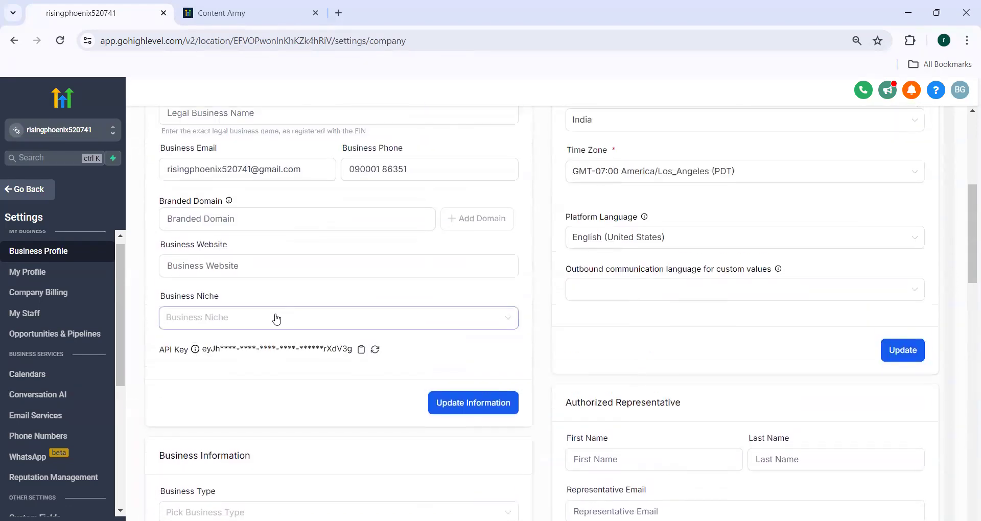
scroll(233, 307, up, 1)
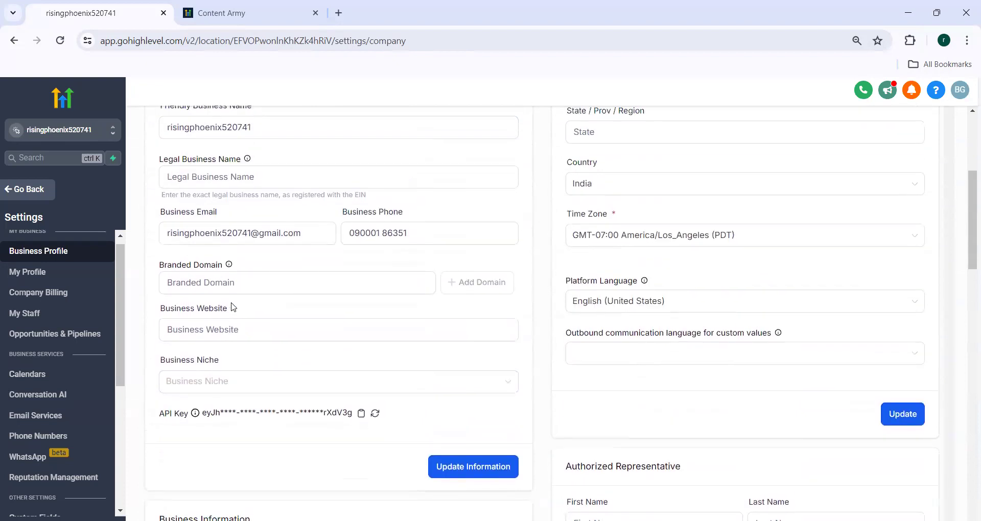
scroll(233, 307, up, 1)
click(205, 349)
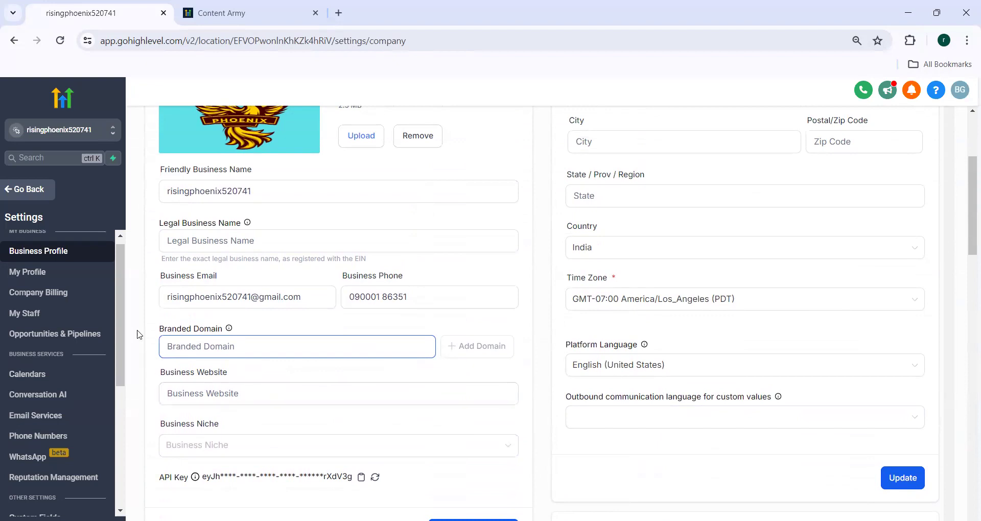
click(24, 191)
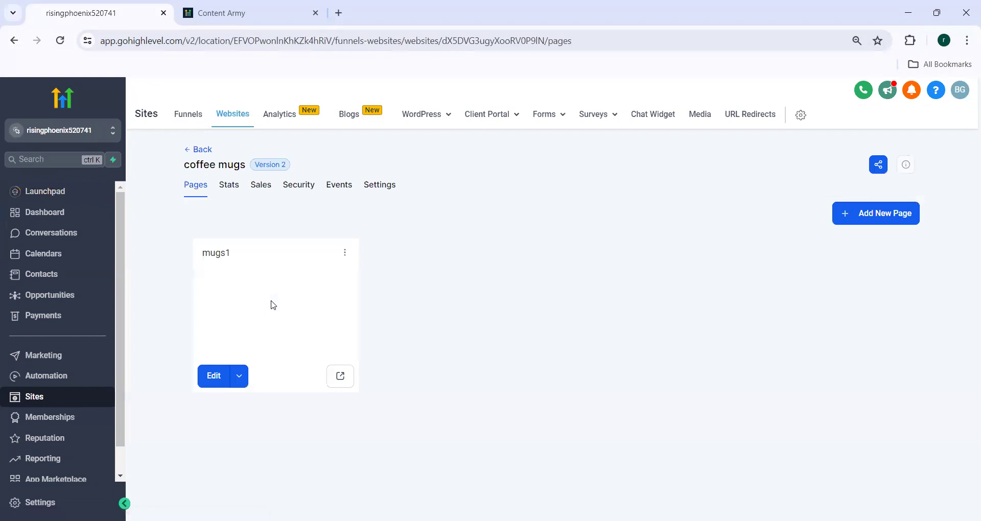
mouse_move(269, 301)
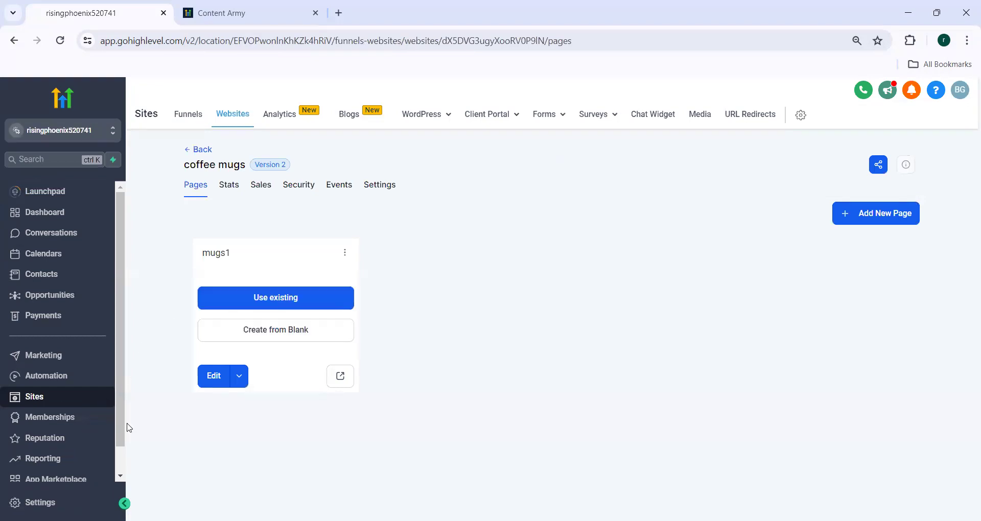
Start a new affiliate campaign from the campaigns section of the marketing Affiliate Manager
click(46, 356)
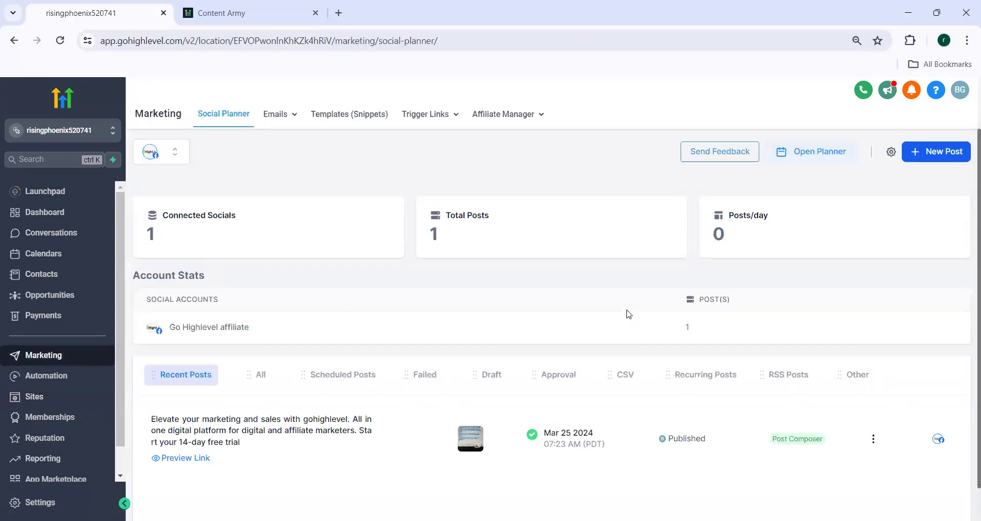
mouse_move(506, 117)
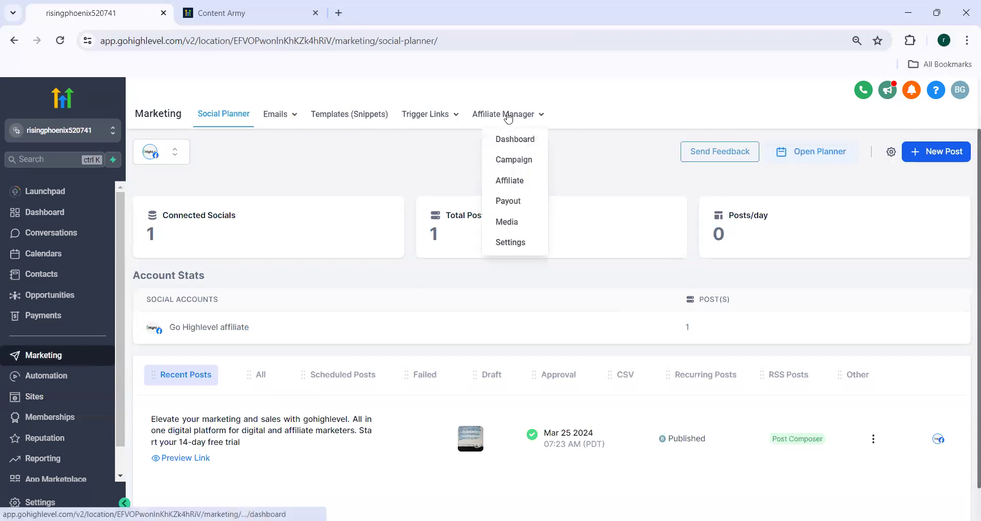
click(508, 117)
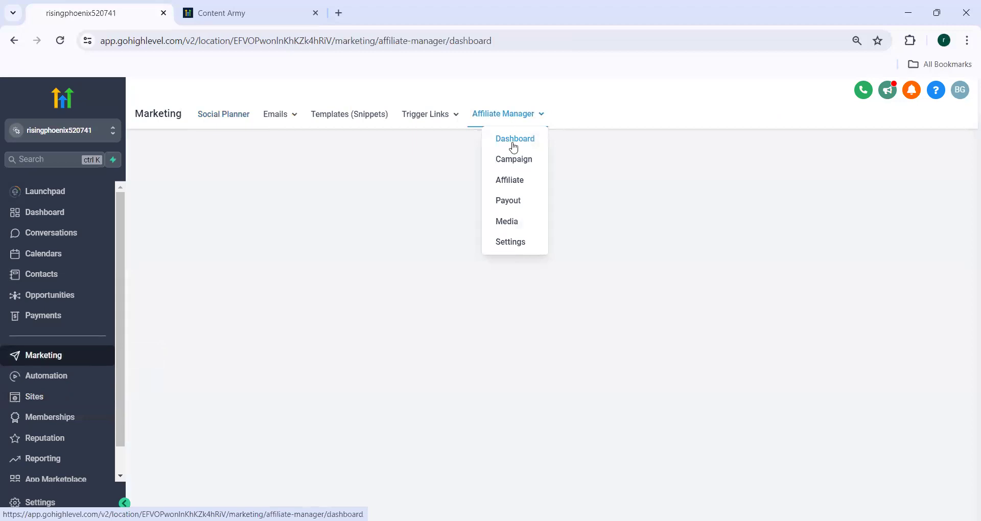
click(517, 162)
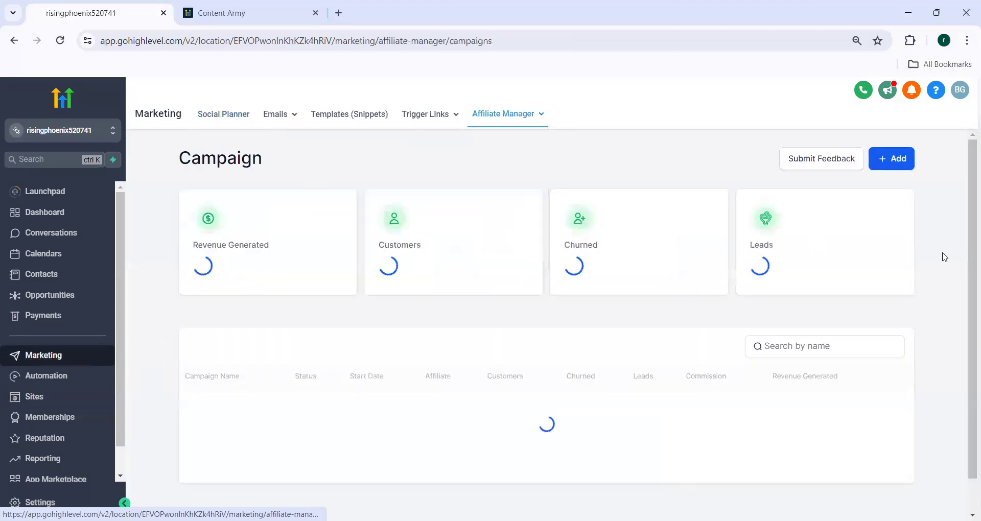
click(898, 163)
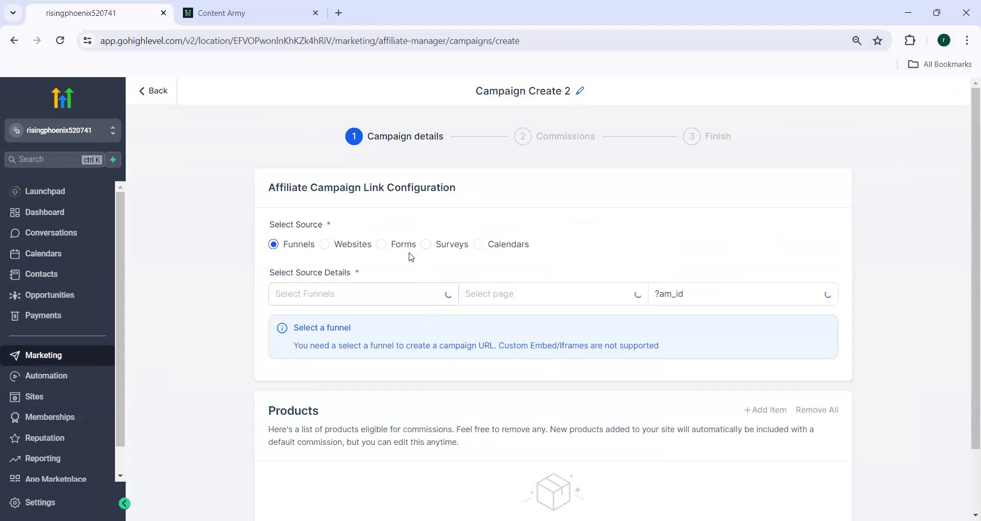
Set the campaign link's source to Forms and choose Form 17 as the source form
click(404, 245)
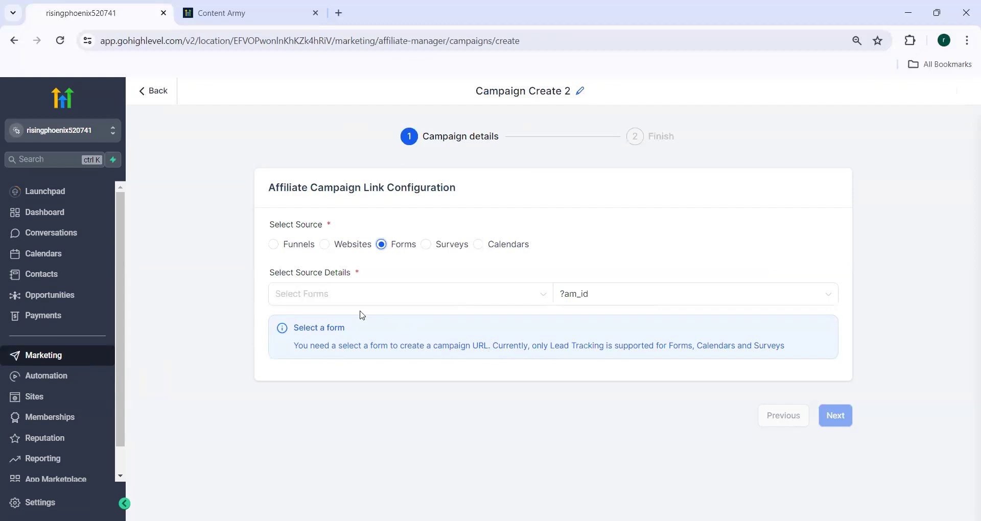
click(348, 301)
click(299, 326)
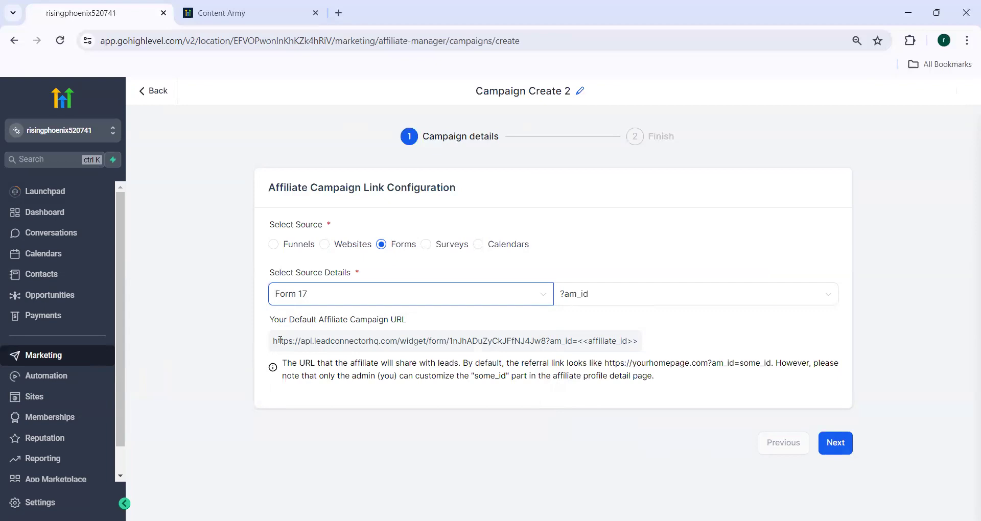
Review the default affiliate campaign URL with its explanatory note and continue to the Finish stage
drag(277, 341, 638, 355)
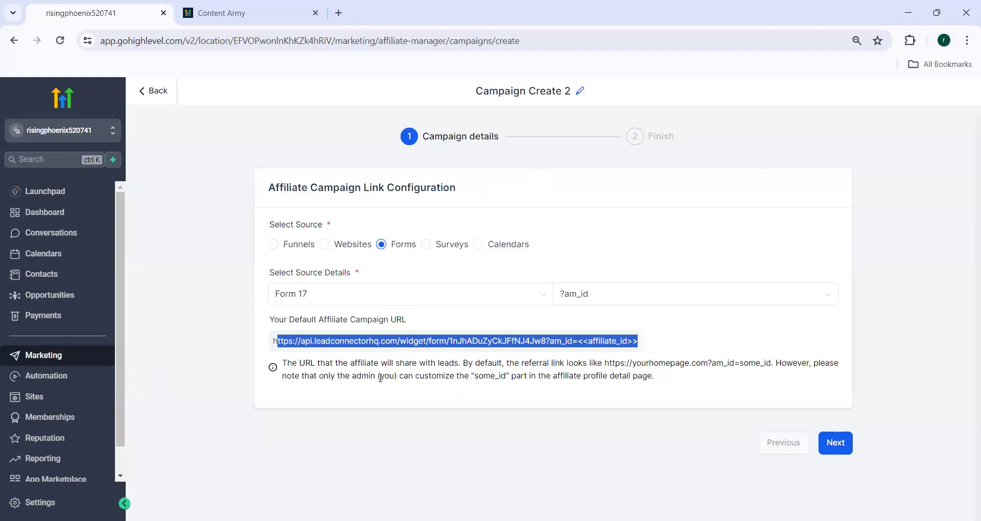
drag(287, 363, 650, 377)
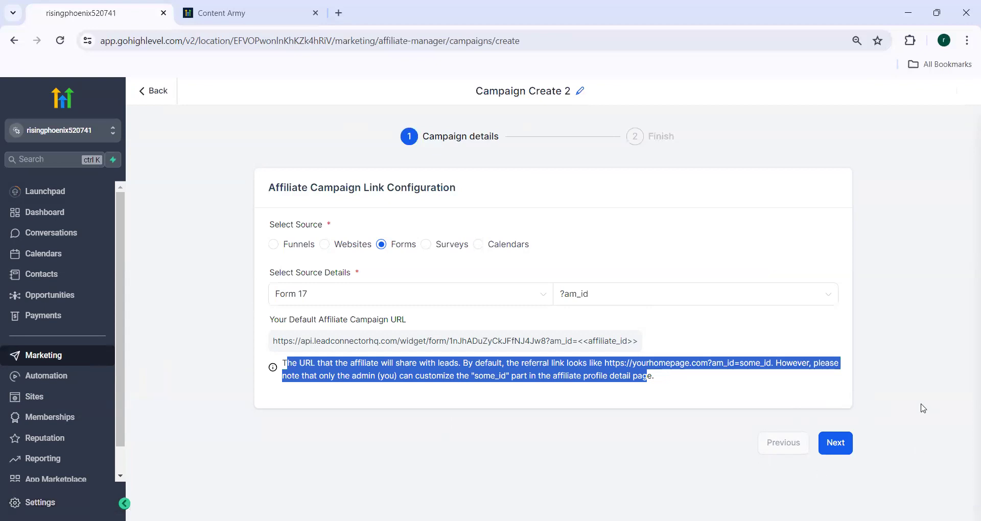
click(840, 444)
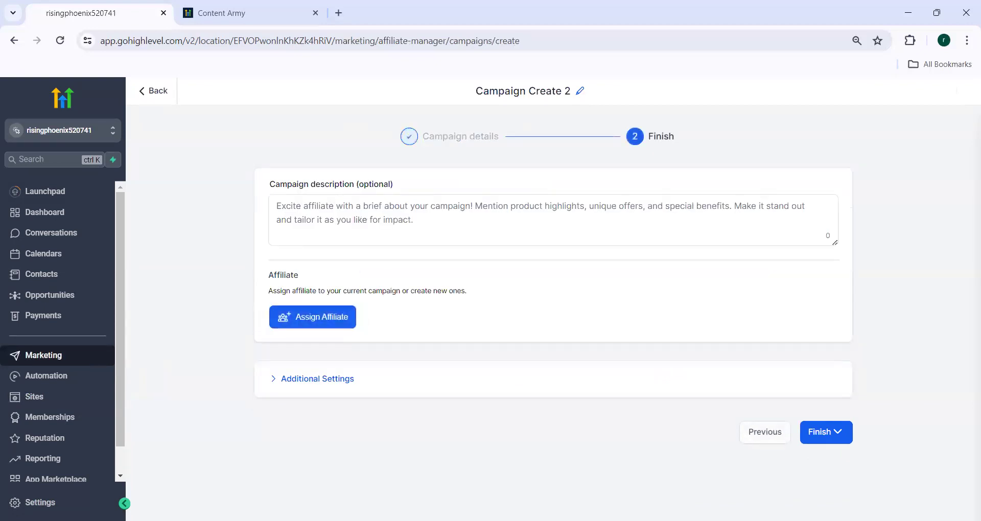
Assign the first two listed affiliates to the campaign, leaving the optional description blank
click(314, 229)
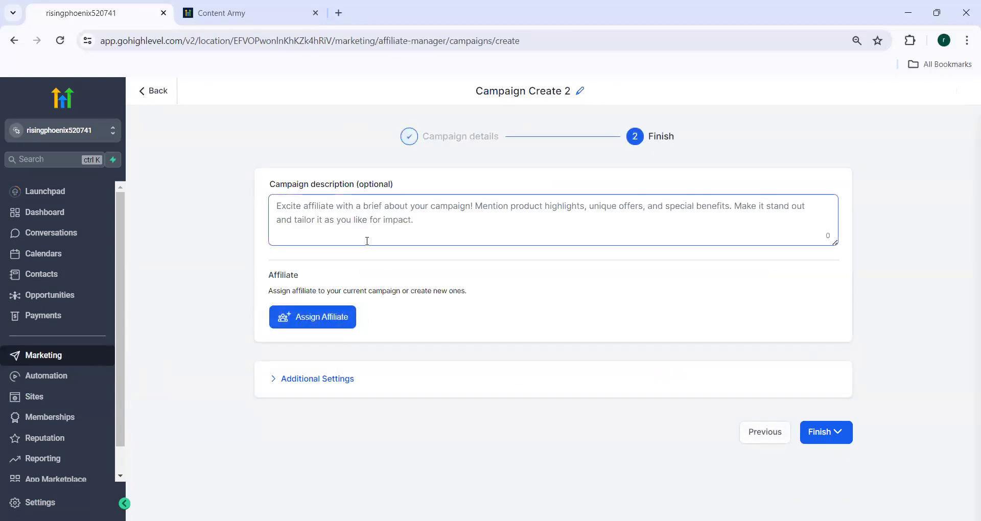
click(319, 323)
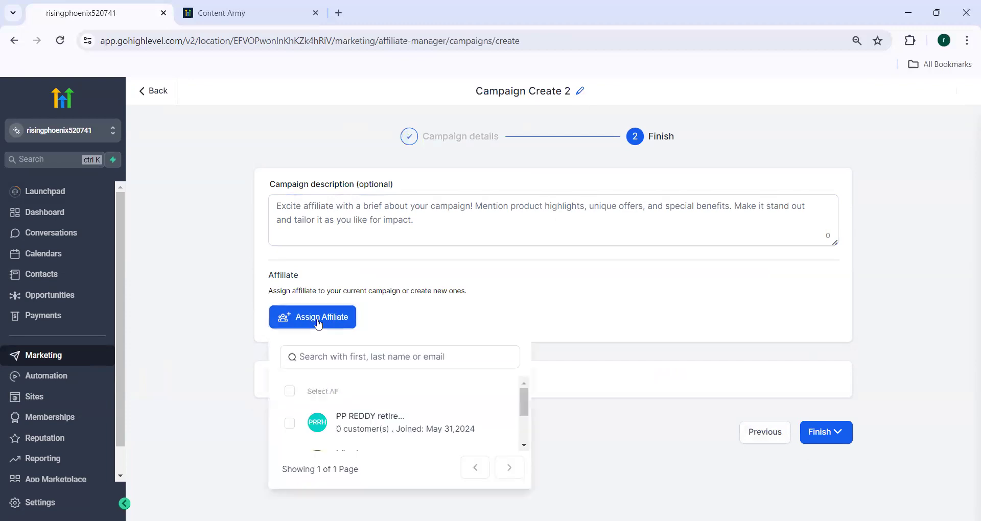
click(392, 429)
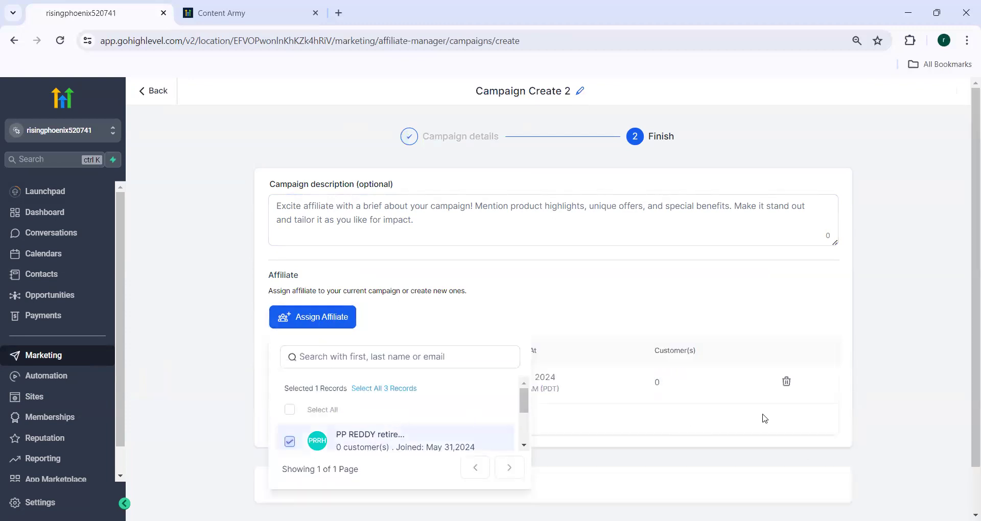
scroll(705, 409, down, 1)
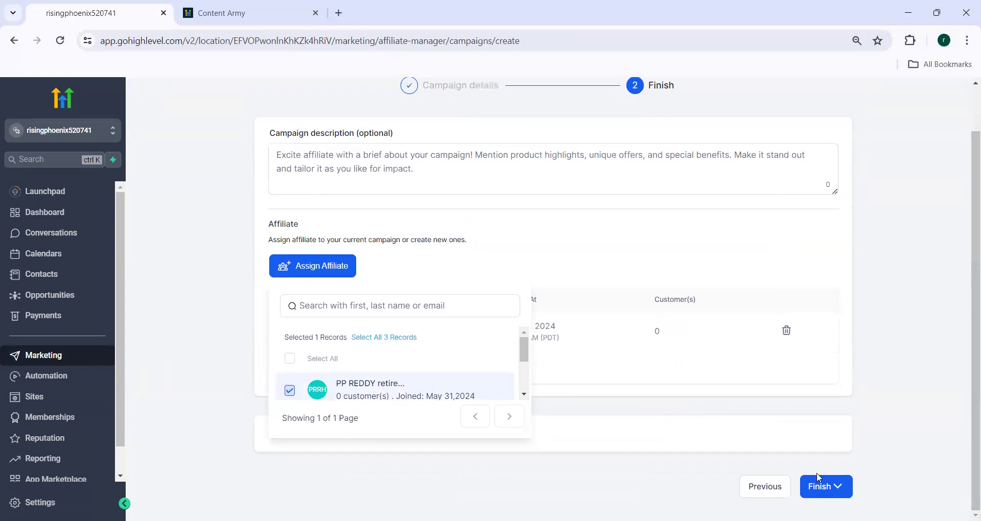
scroll(447, 403, down, 2)
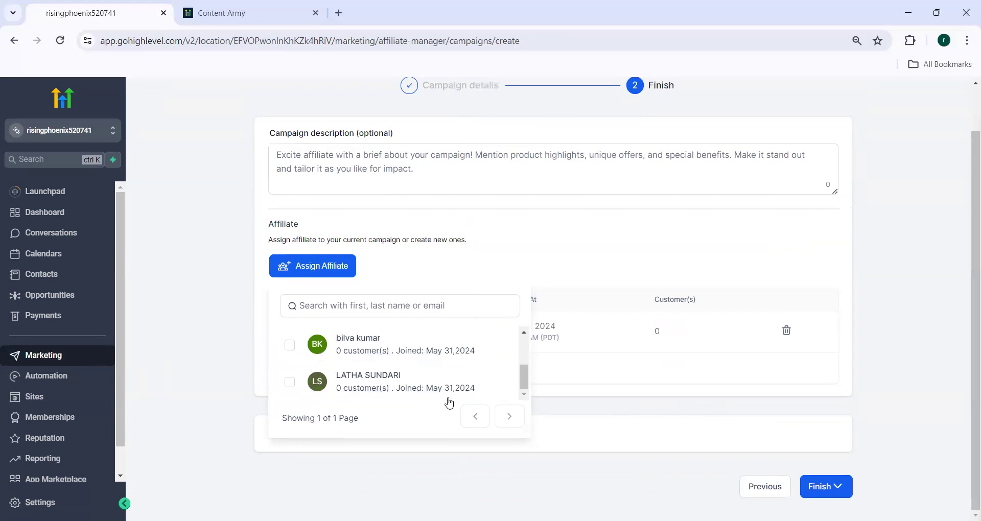
click(381, 354)
scroll(738, 437, down, 1)
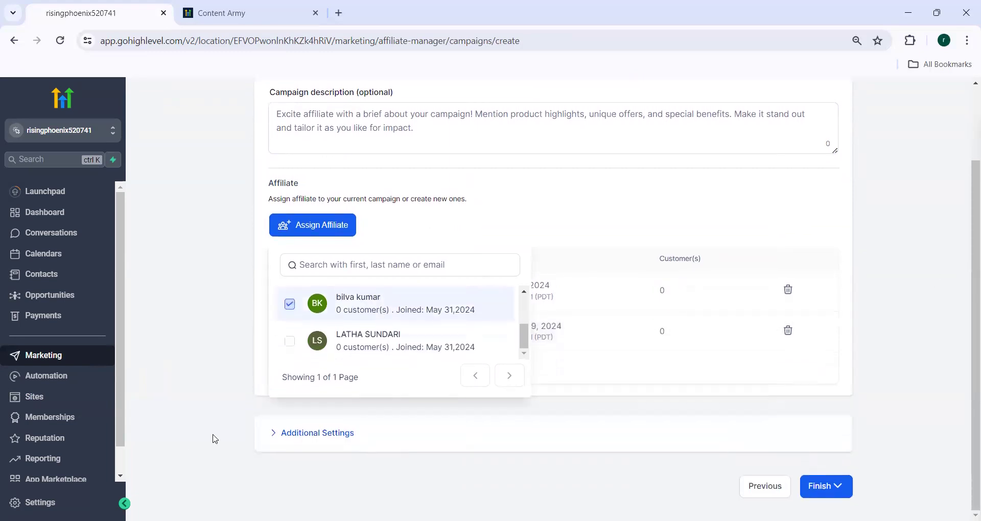
Set the campaign's cookie life to 240 days in the additional settings, keeping the Default Template for emails, and publish the campaign immediately
click(327, 434)
scroll(619, 427, down, 4)
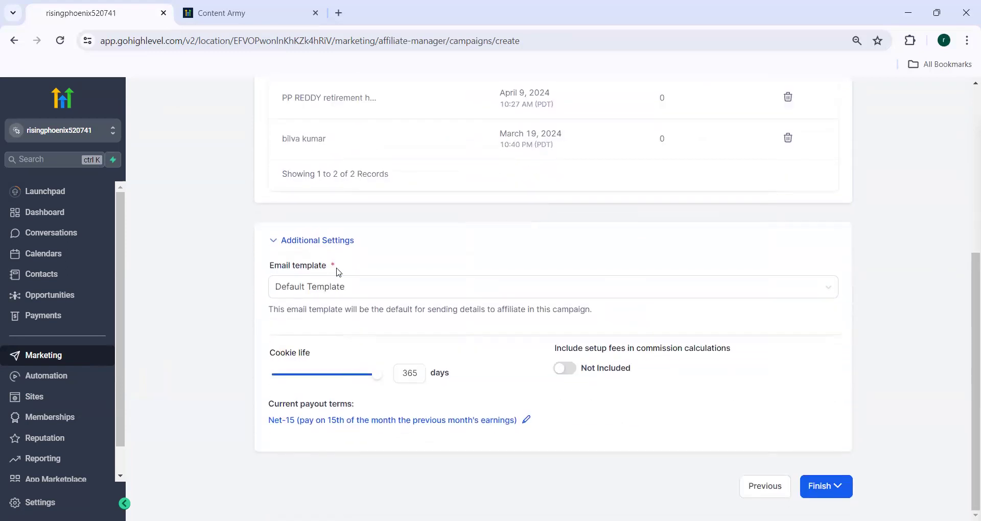
click(317, 290)
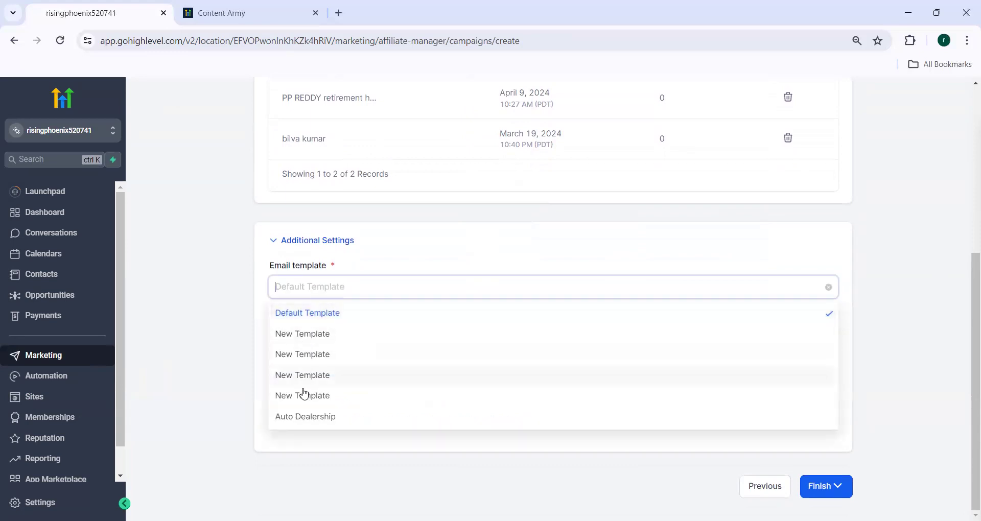
click(221, 353)
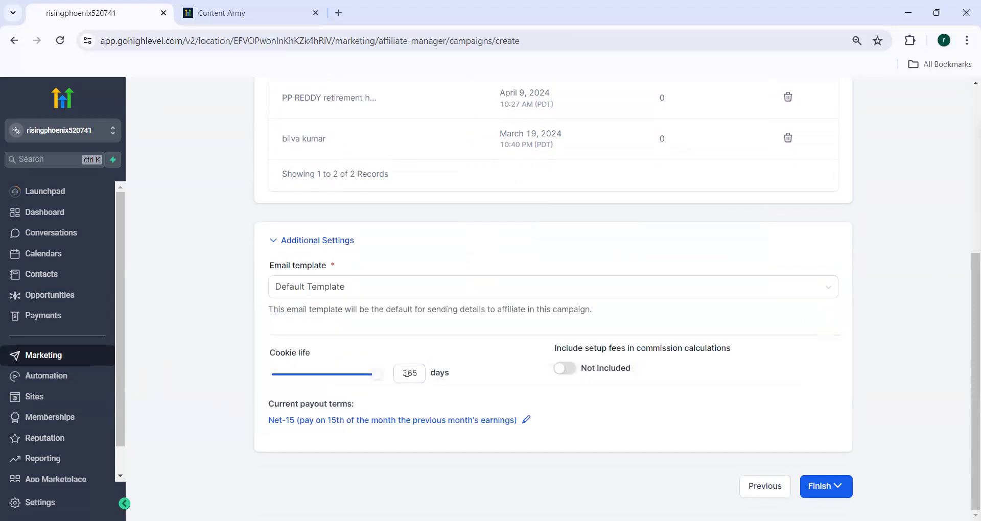
drag(367, 376, 344, 376)
click(822, 490)
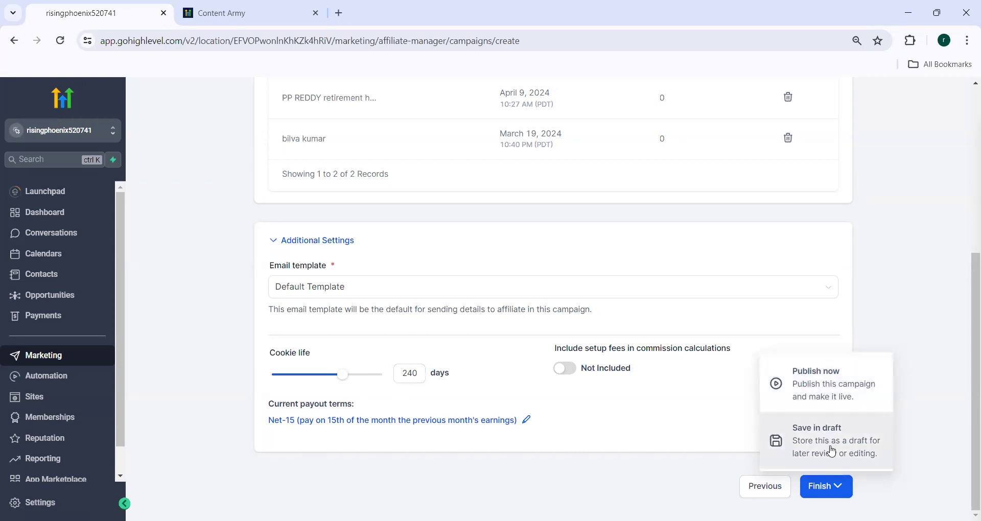
click(816, 394)
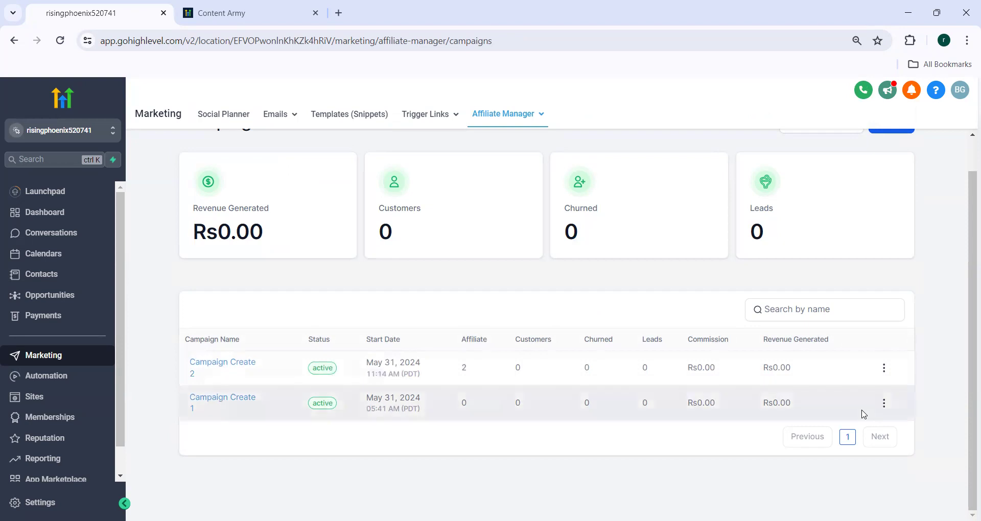
Open the first listed affiliate's profile from the Affiliate Manager and examine its commission and payout summaries, active referral links and commission records
mouse_move(483, 120)
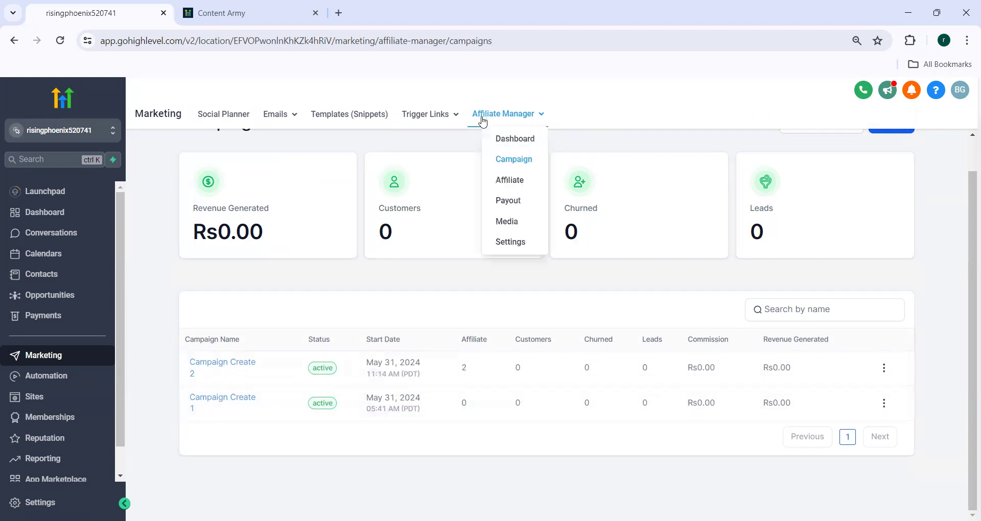
click(509, 183)
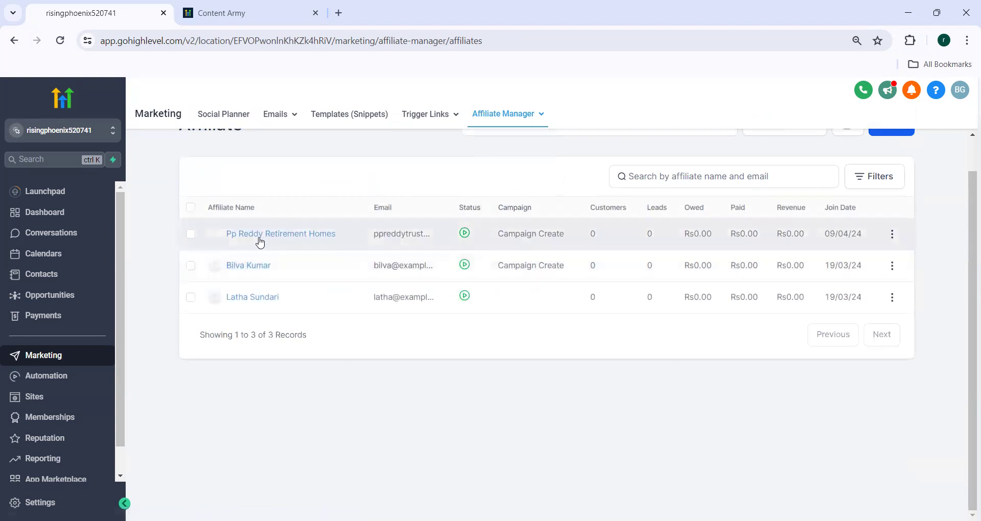
click(243, 235)
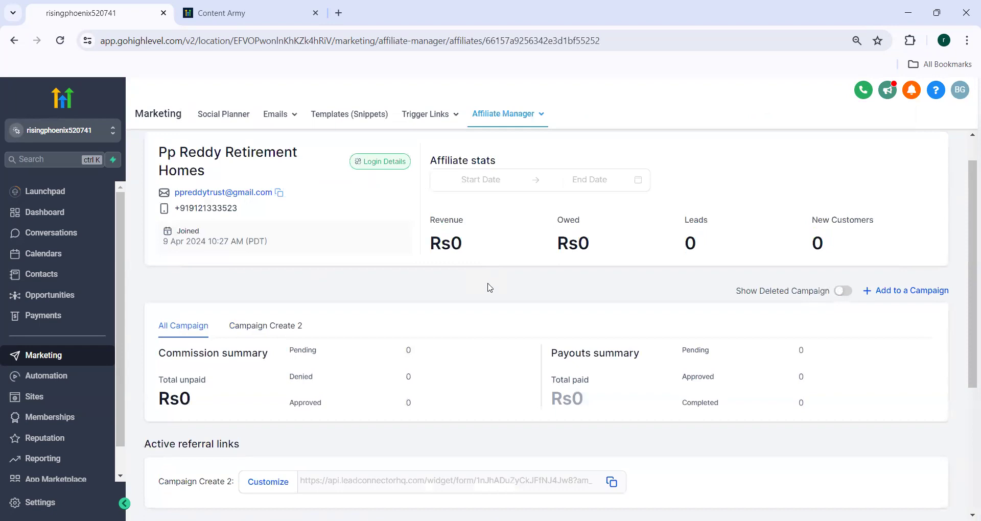
scroll(503, 320, down, 4)
scroll(503, 320, down, 1)
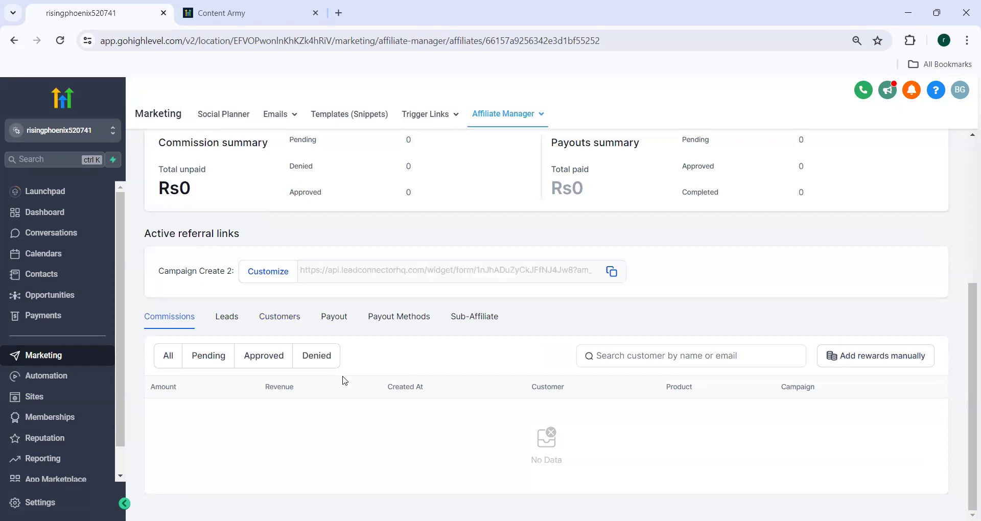
scroll(343, 381, up, 5)
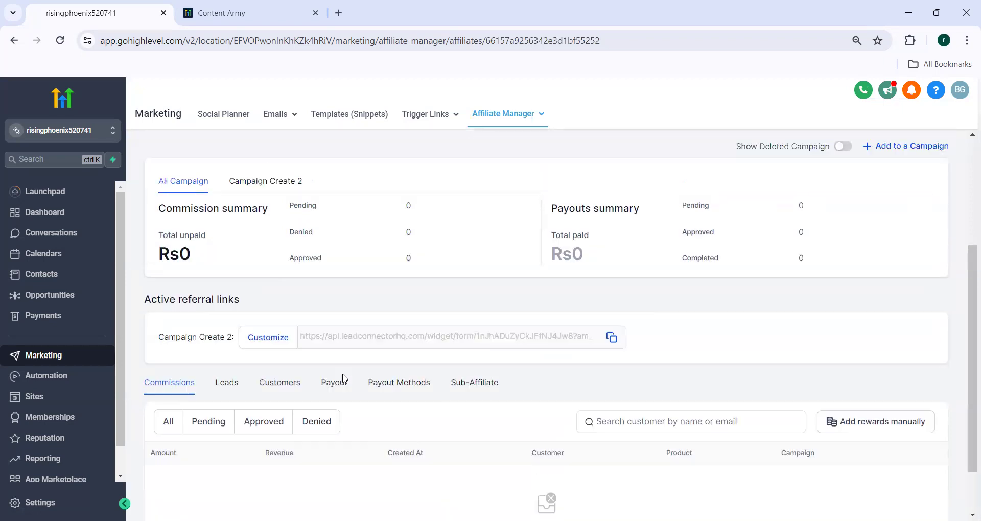